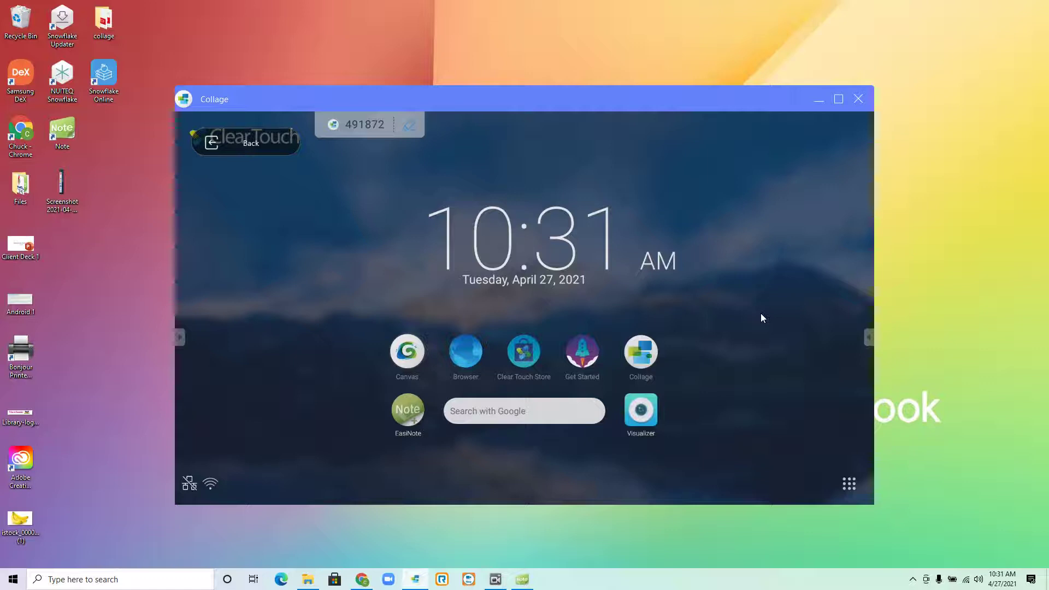
- Open Collage's main interface from the 491872 code badge and expand its Menu
click(179, 338)
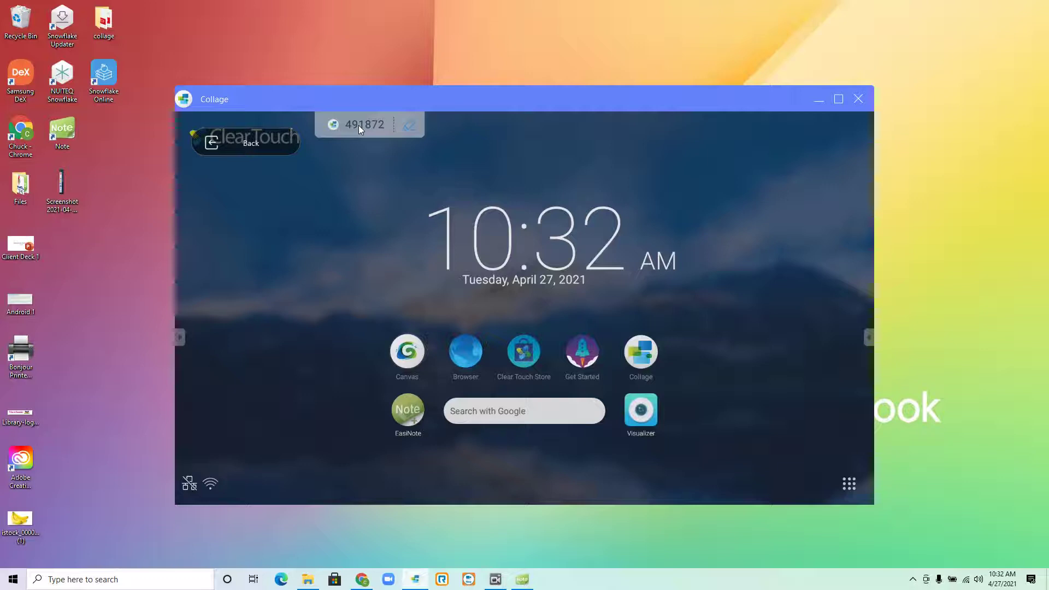
drag(359, 125, 358, 124)
click(359, 124)
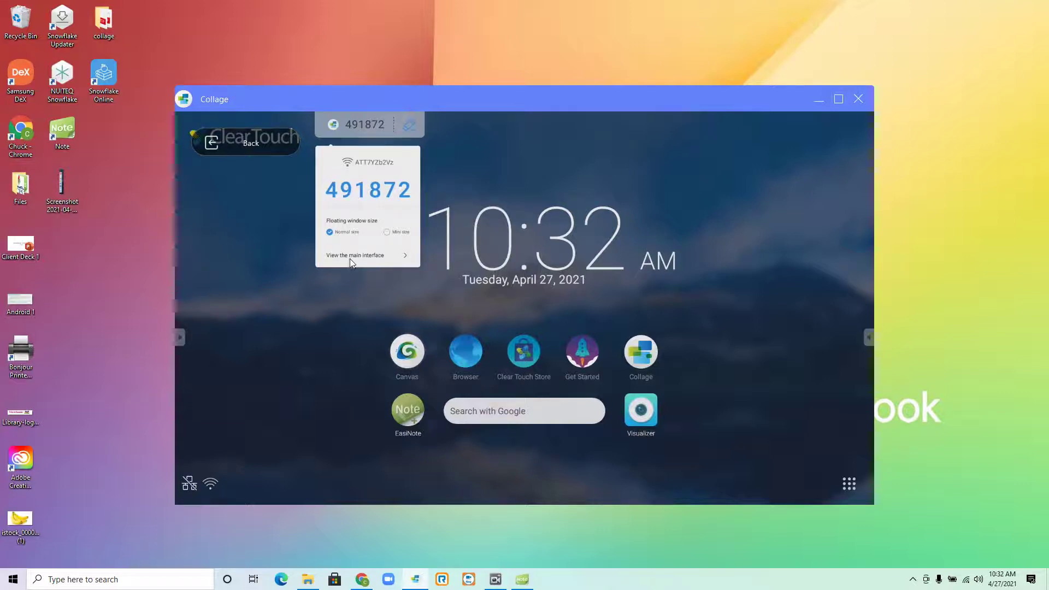
click(406, 255)
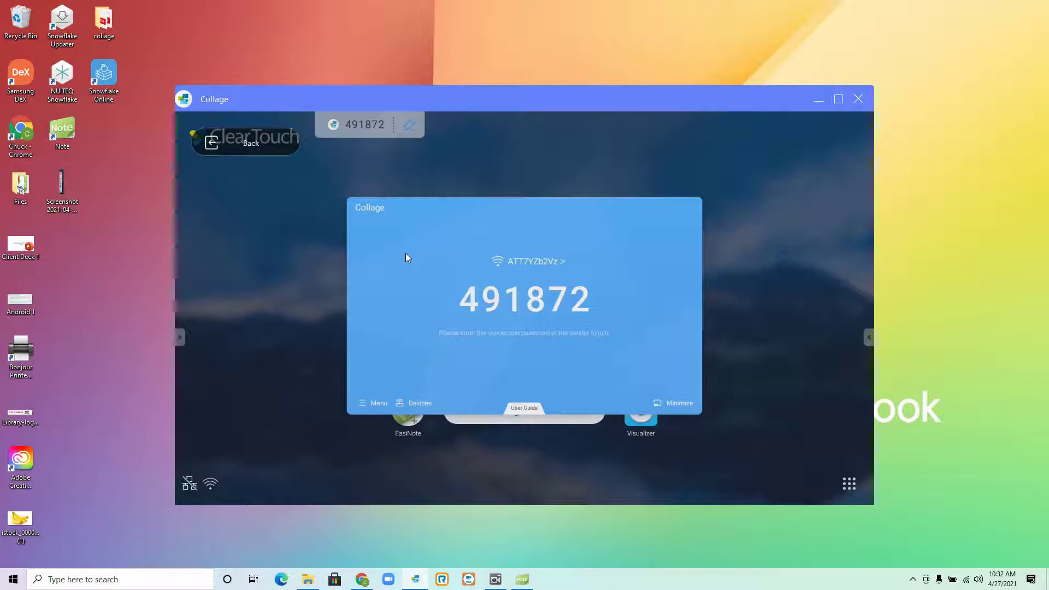
click(372, 405)
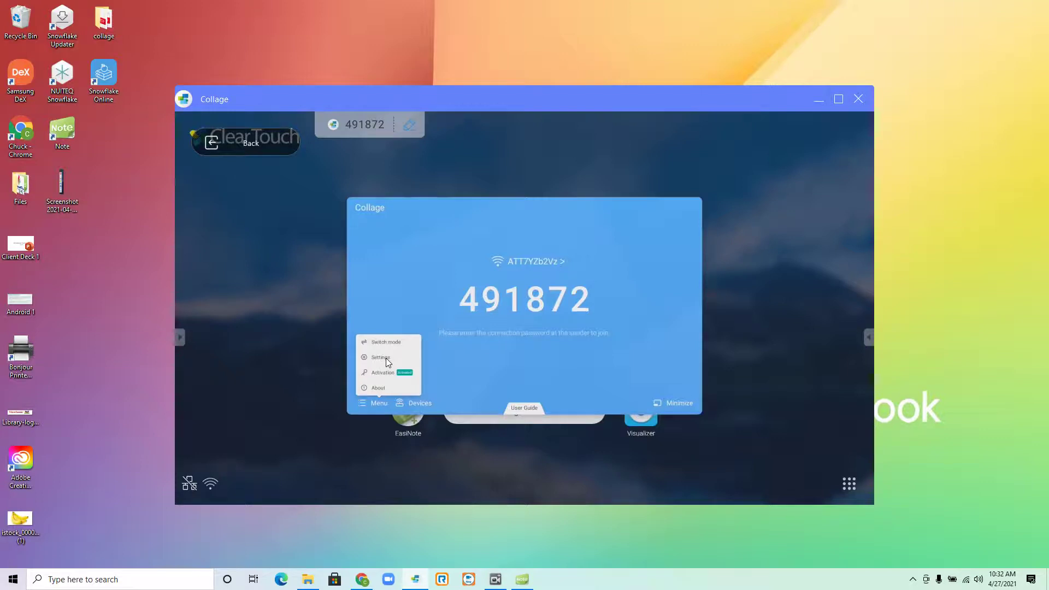
- In Collage Settings, enable Chromecast/AirPlay and Miracast device support, confirming Turn-on
click(388, 361)
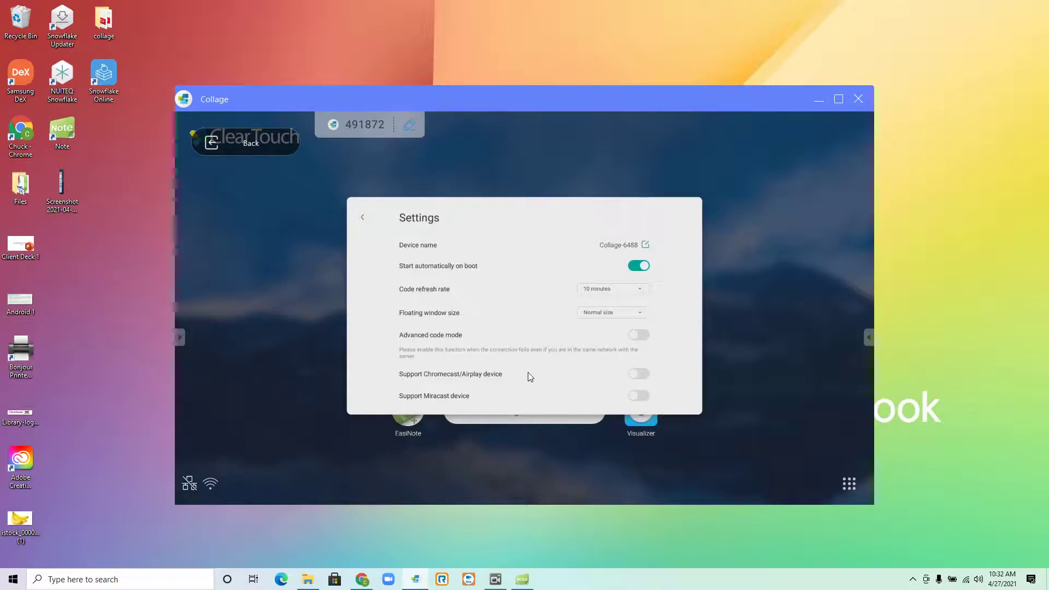
click(642, 375)
click(635, 399)
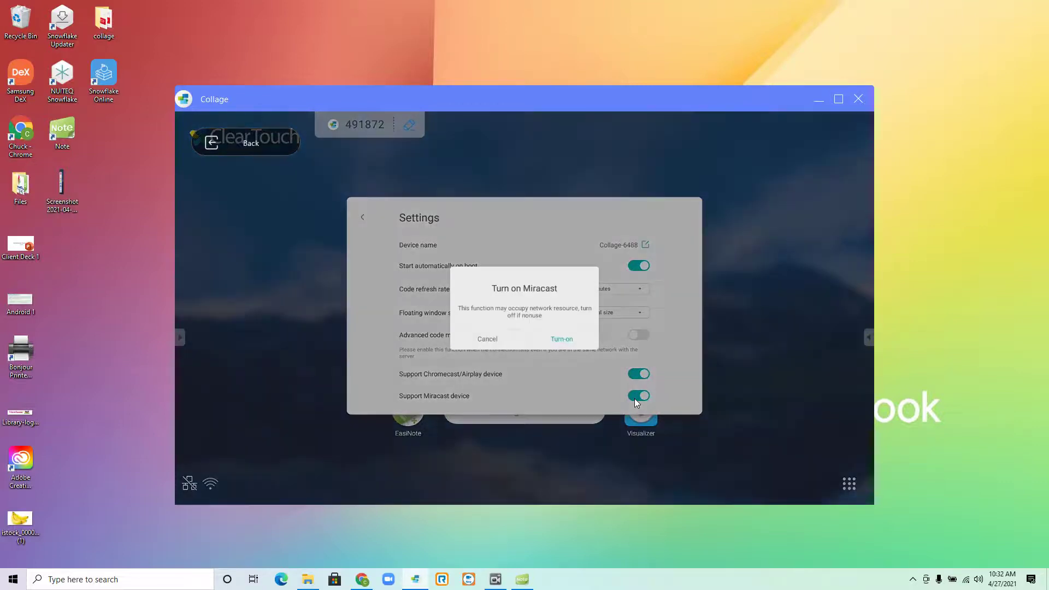
click(572, 340)
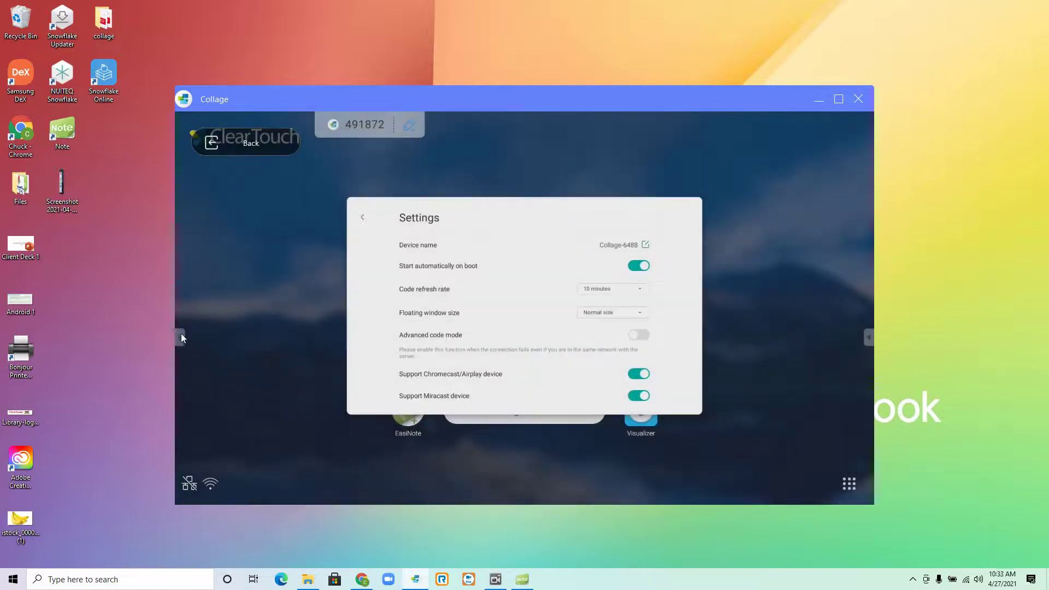
- Leave Settings through the side toolbar's Home icon, back to the clock-and-apps screen
click(181, 338)
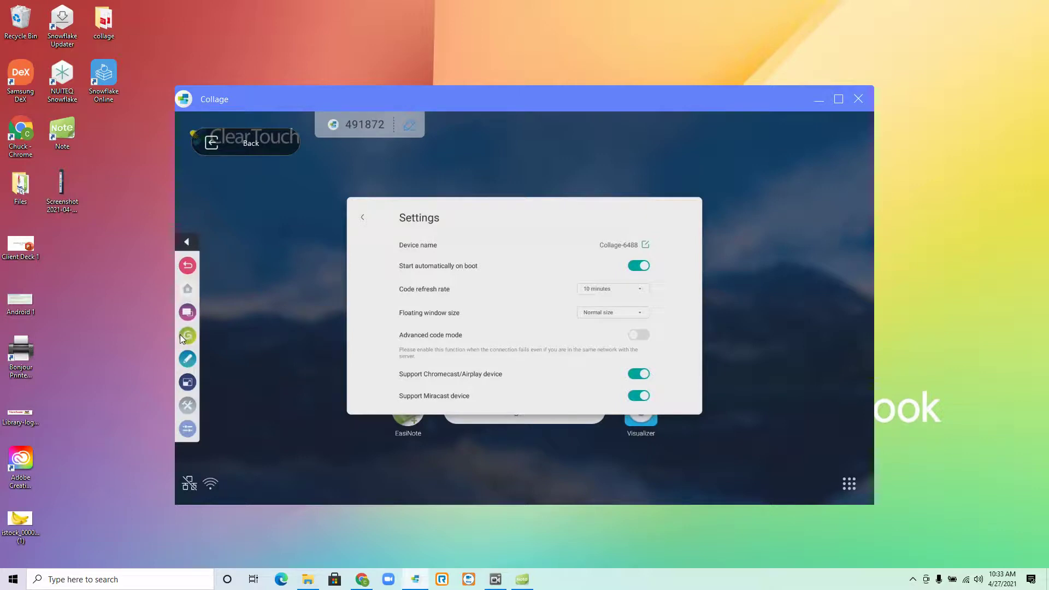
click(189, 285)
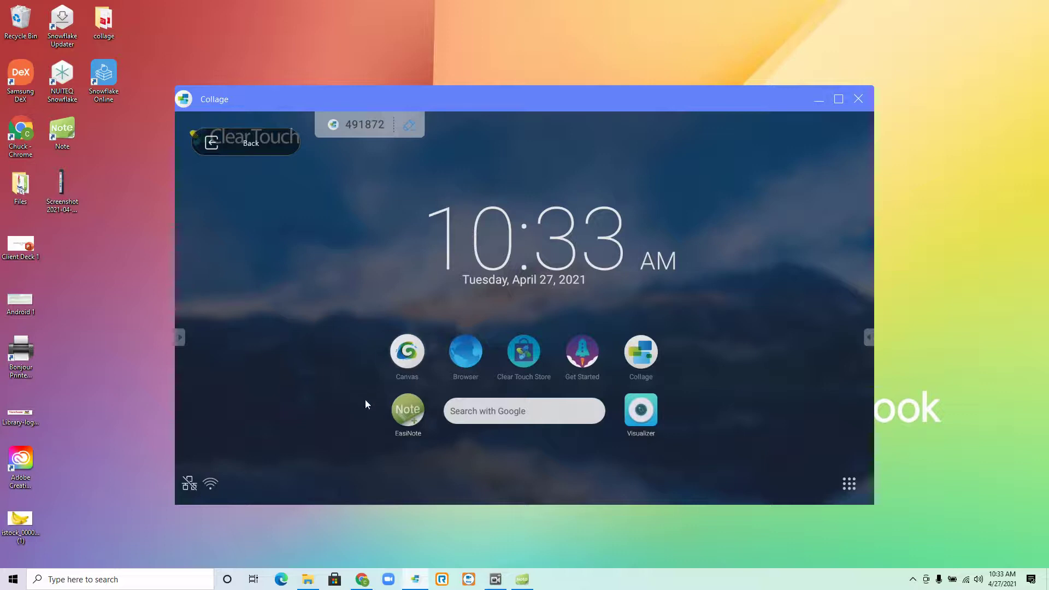
- Bring Chrome forward and load the Clear Touch Academy site in a new tab
click(364, 581)
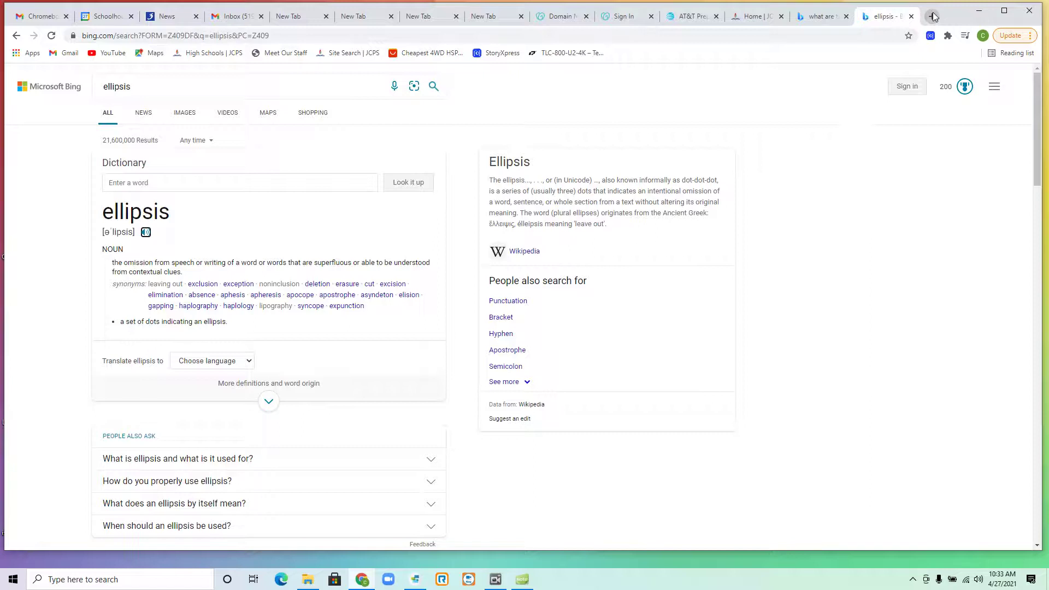
click(931, 17)
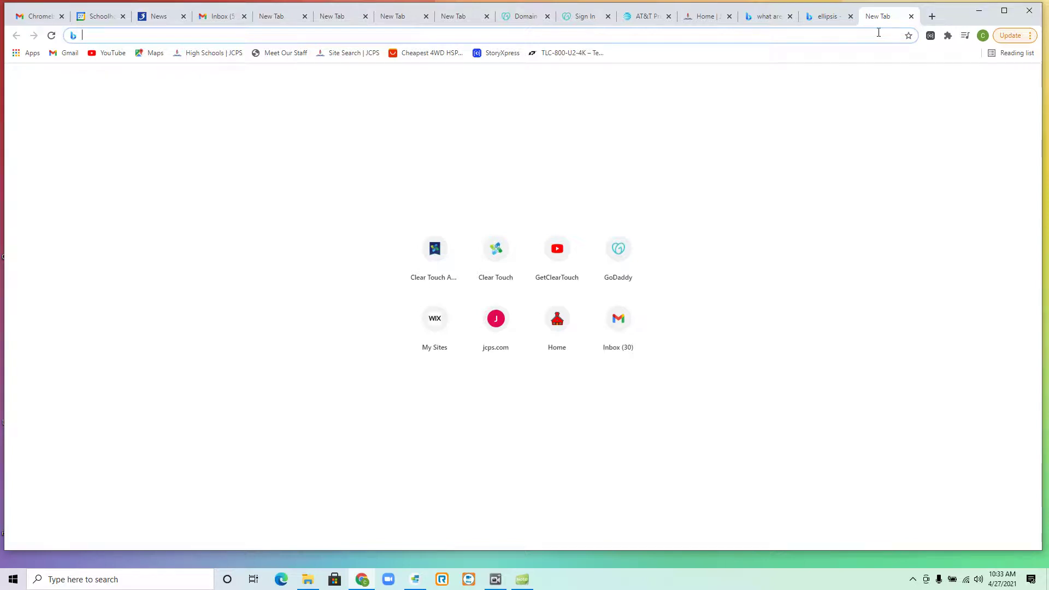
text(jcps)
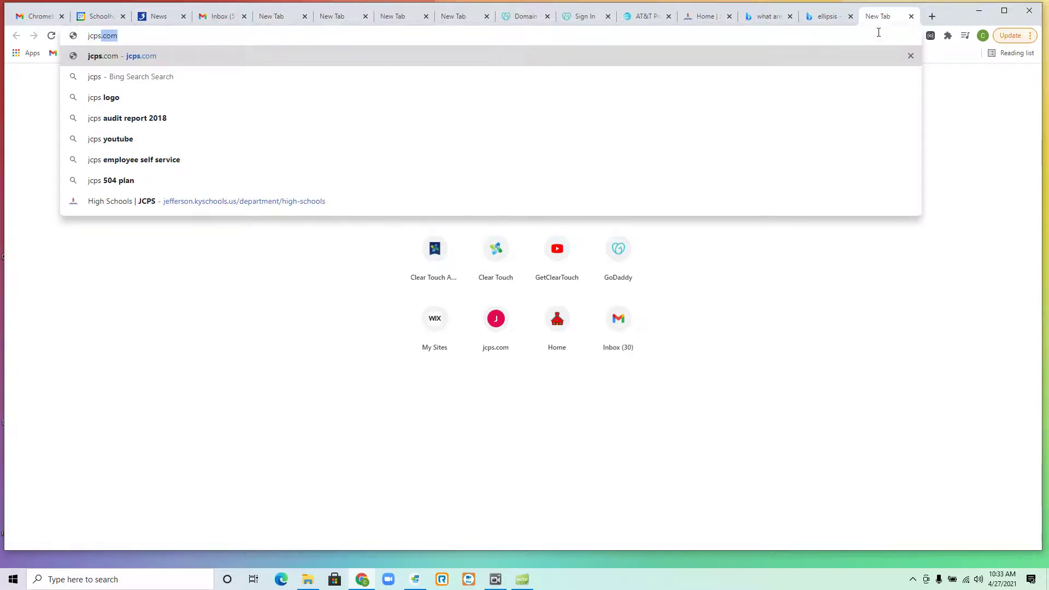
key(Return)
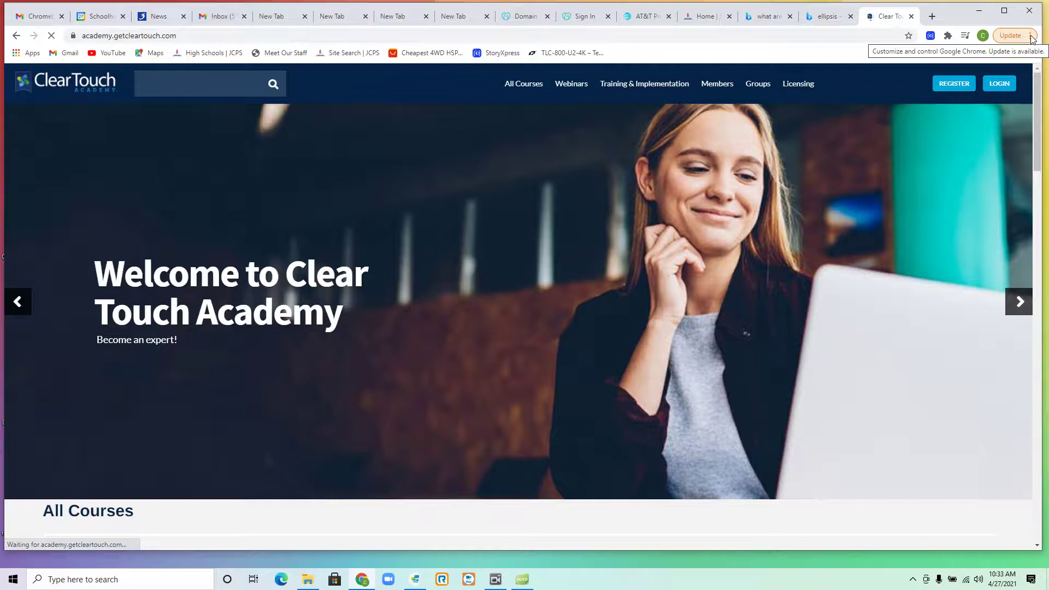
- Cast the Clear Touch Academy tab to Collage-6488 from Chrome's Cast menu
click(1031, 37)
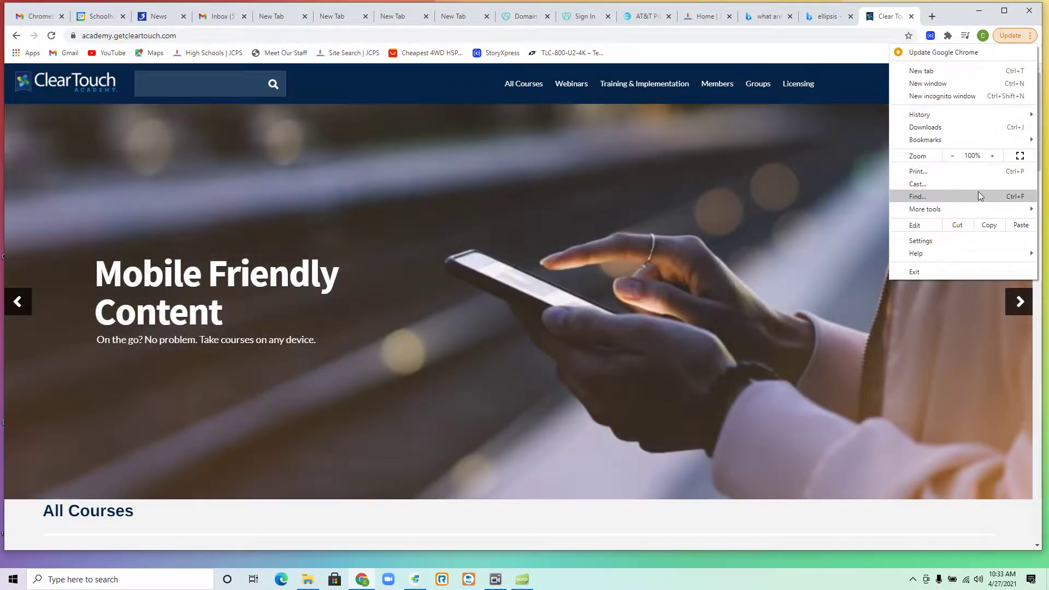
click(982, 183)
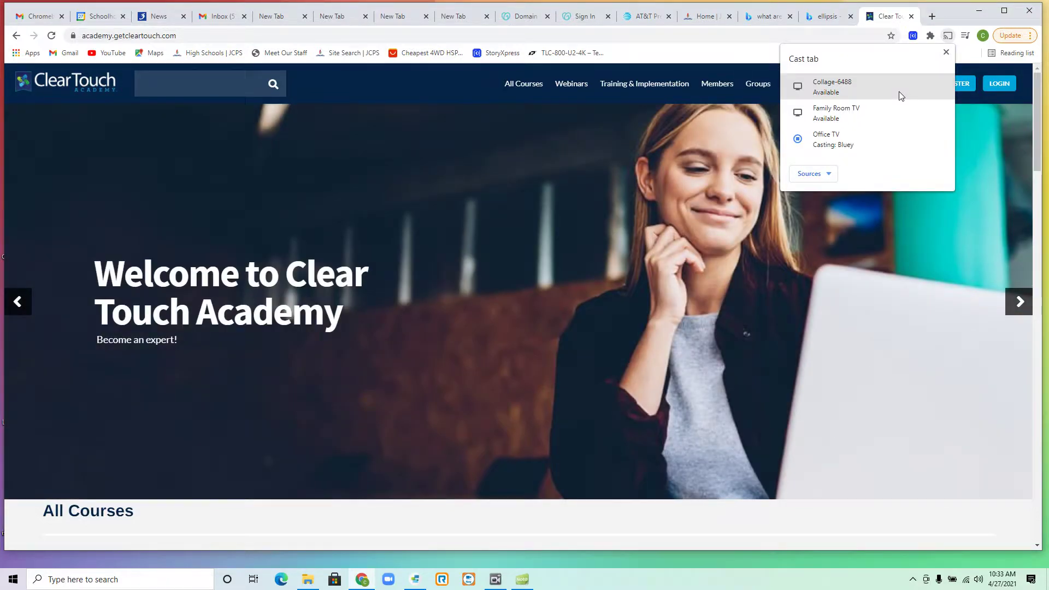
click(899, 92)
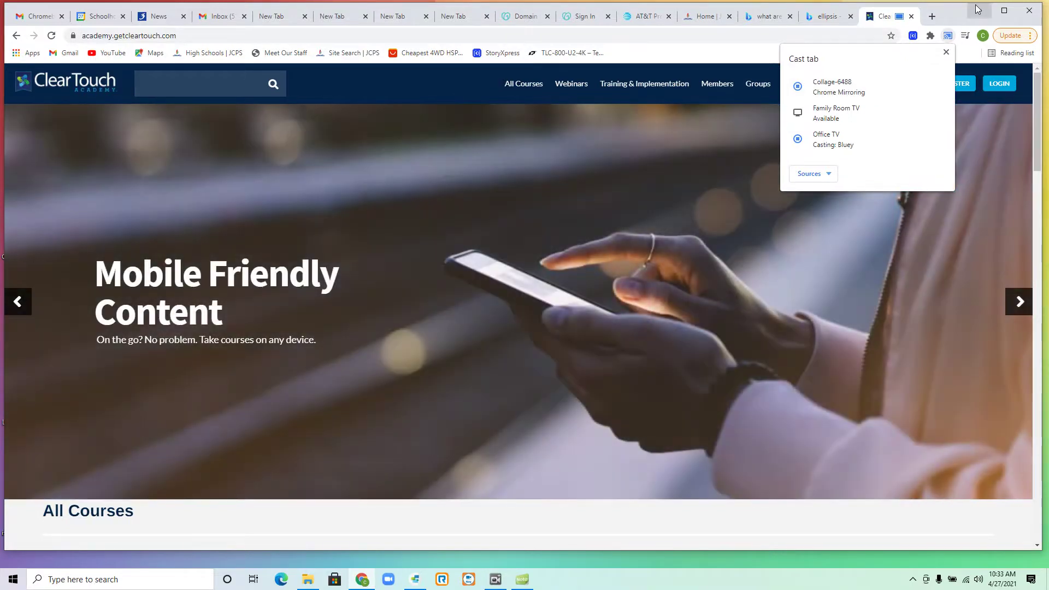
- Minimize Chrome to reveal Collage displaying the mirrored Clear Touch Academy page
click(977, 10)
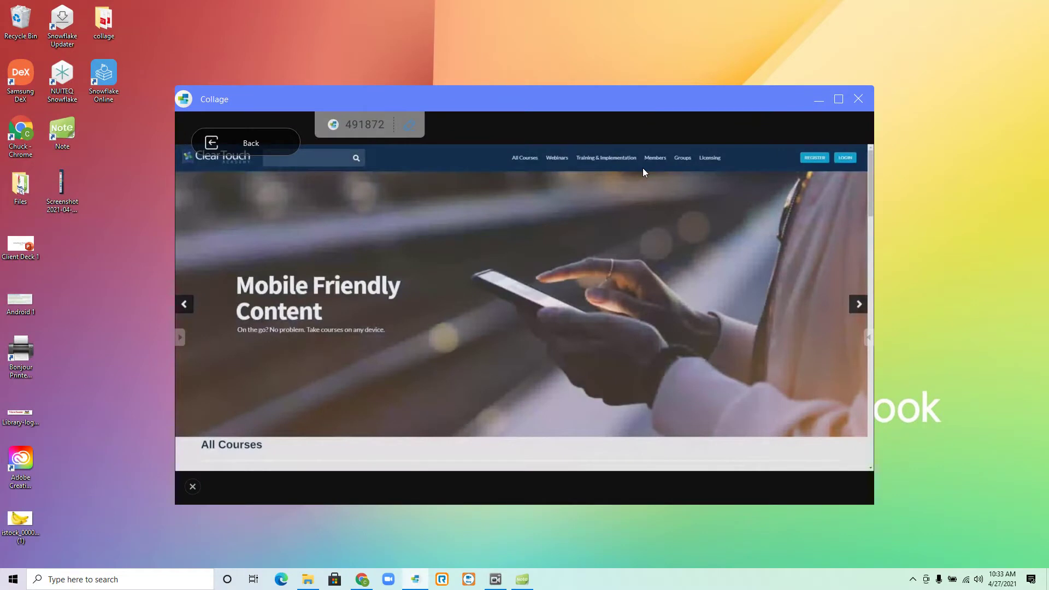